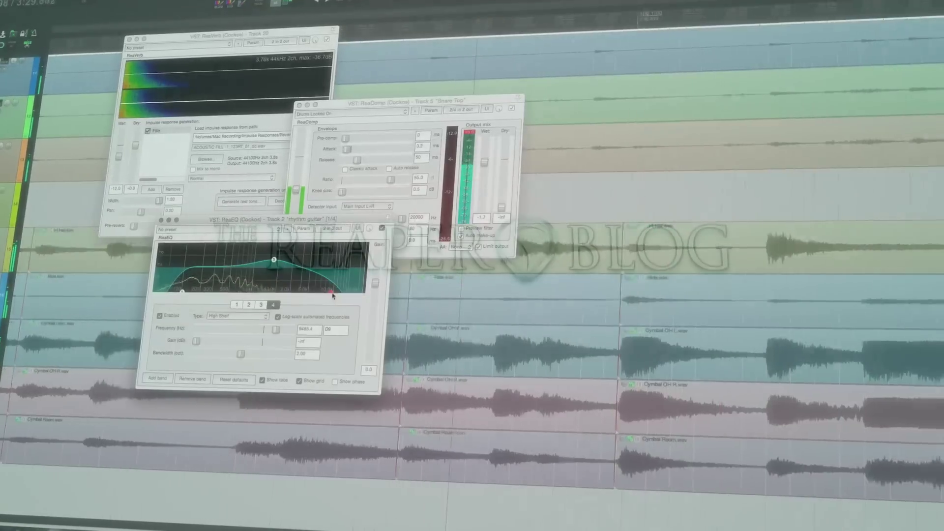
Drag ReaEQ band 4's node right until Frequency reads about 16589 Hz.
left_click_drag(333, 295, 351, 295)
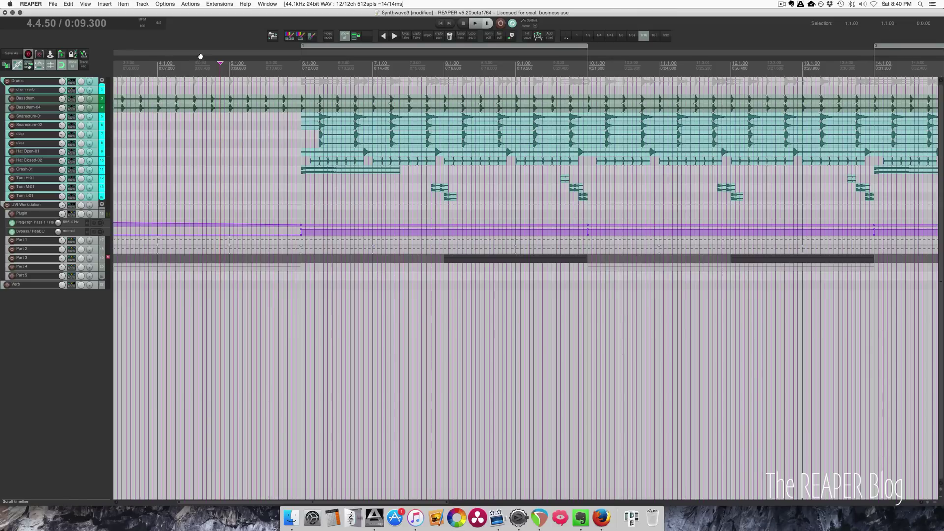
Set the edit cursor just before bar 6 and play a few bars at 100 BPM.
left_click(294, 68)
key("space")
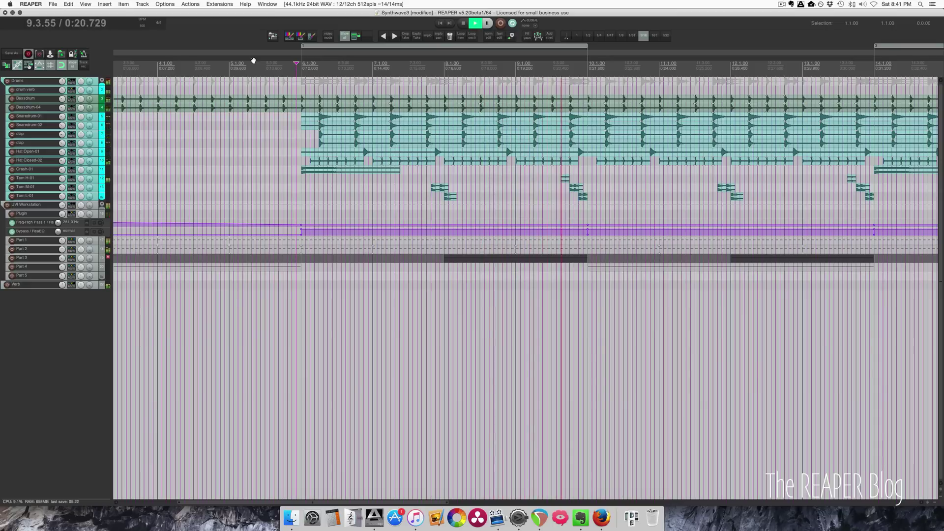
key("space")
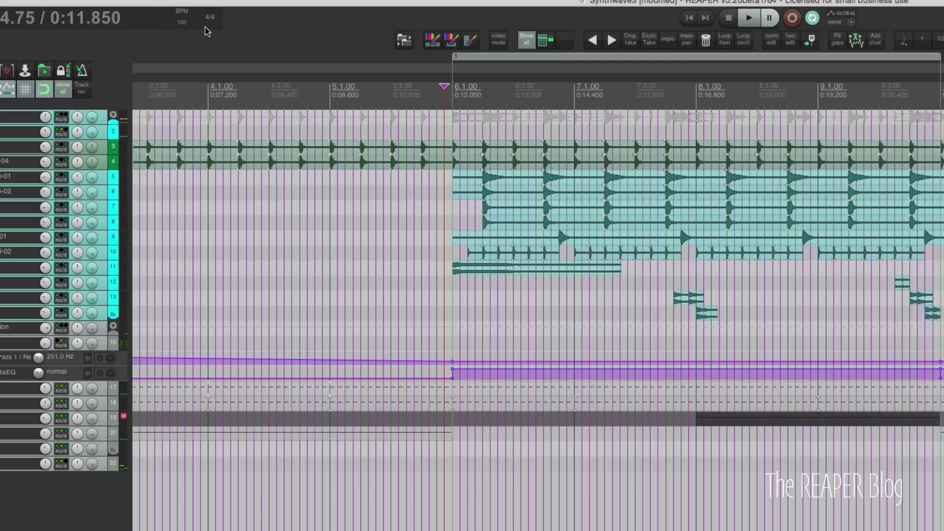
Set the transport tempo to 105 BPM, play it back, then bring up Project Settings.
left_click(143, 26)
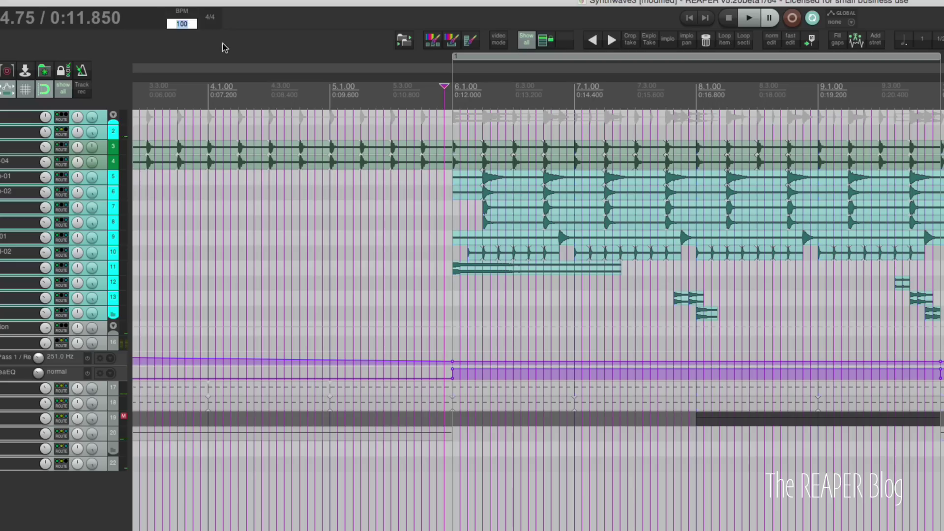
type("105")
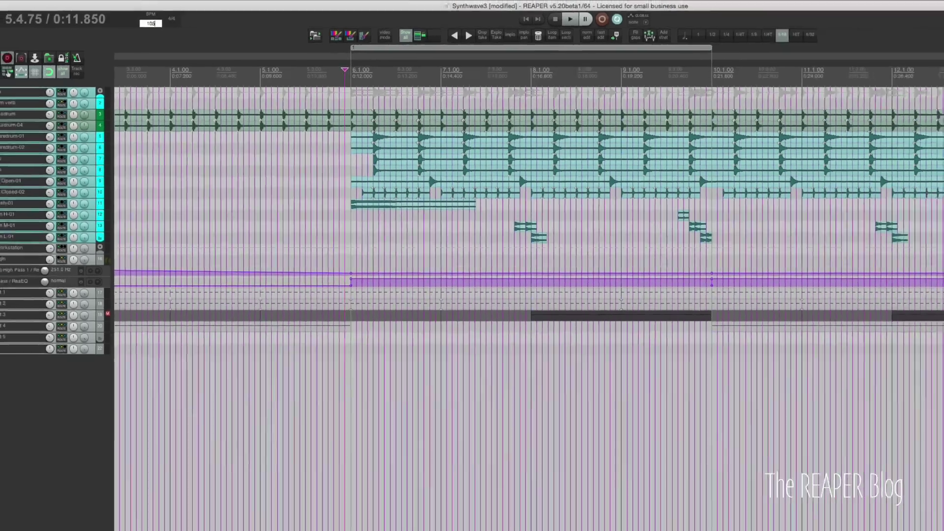
key("Return")
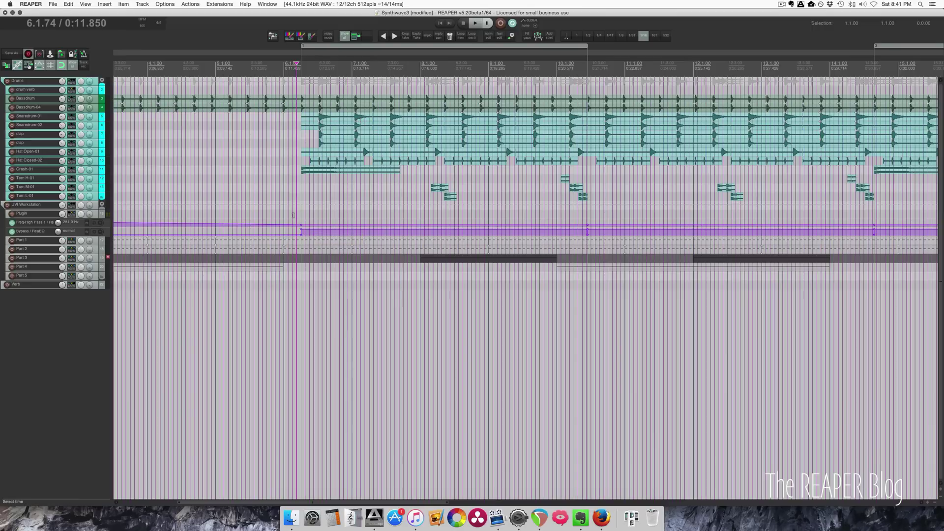
key("space")
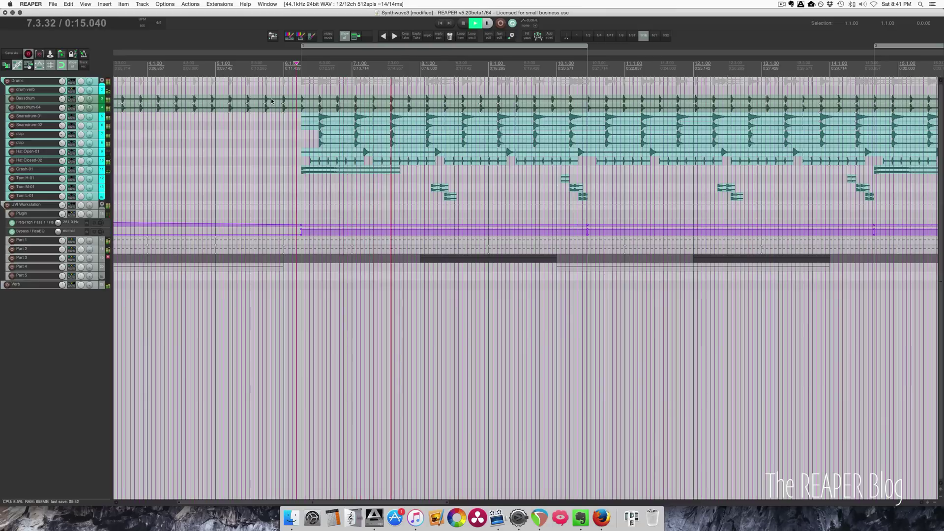
key("space")
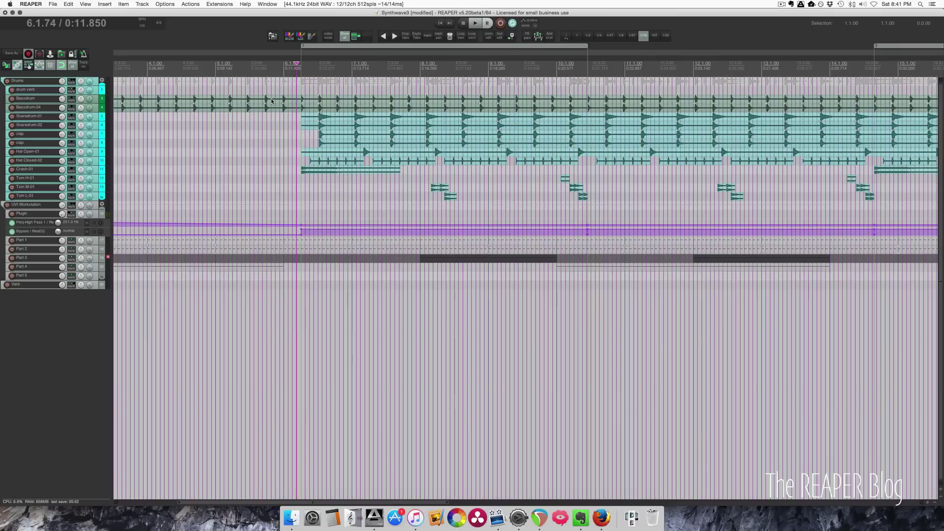
key("alt+Return")
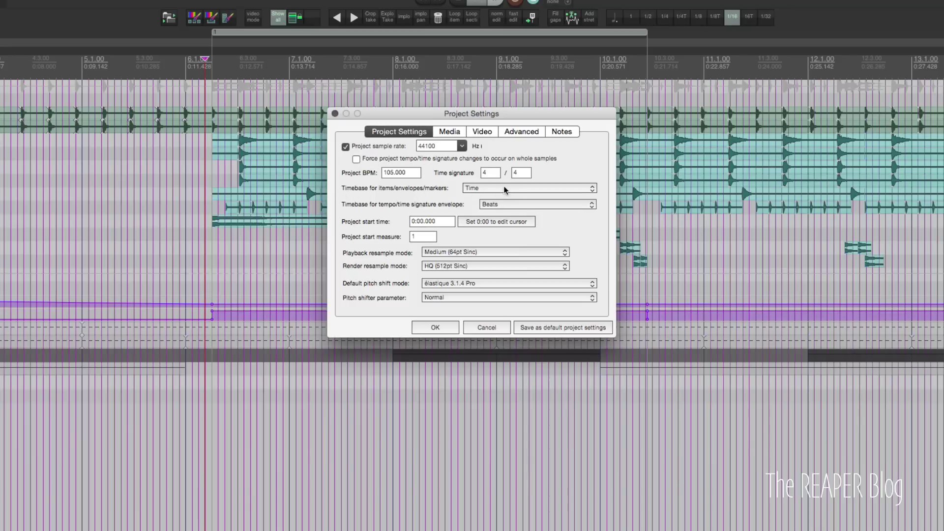
Cancel and reopen Project Settings, then set the items/envelopes/markers timebase to Beats (position only).
left_click(482, 329)
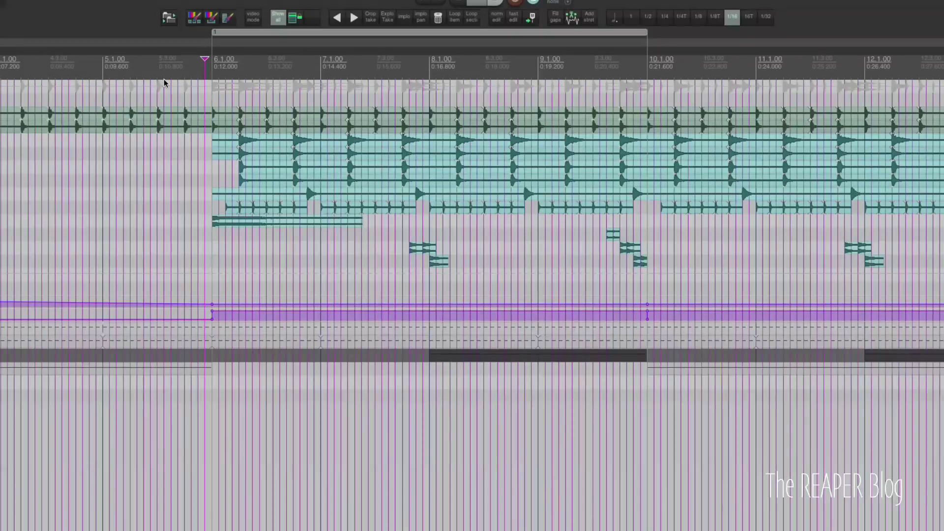
key("alt+Return")
left_click(541, 188)
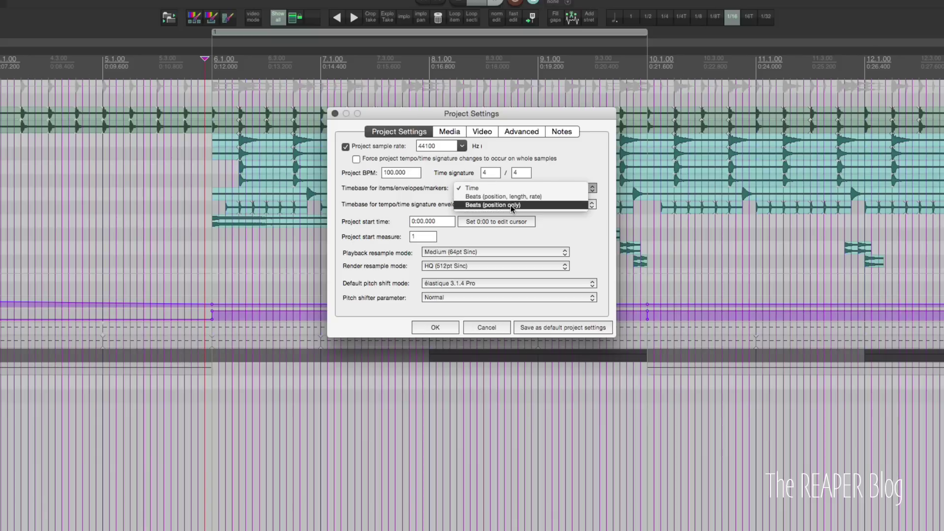
left_click(510, 205)
left_click(449, 328)
type("105")
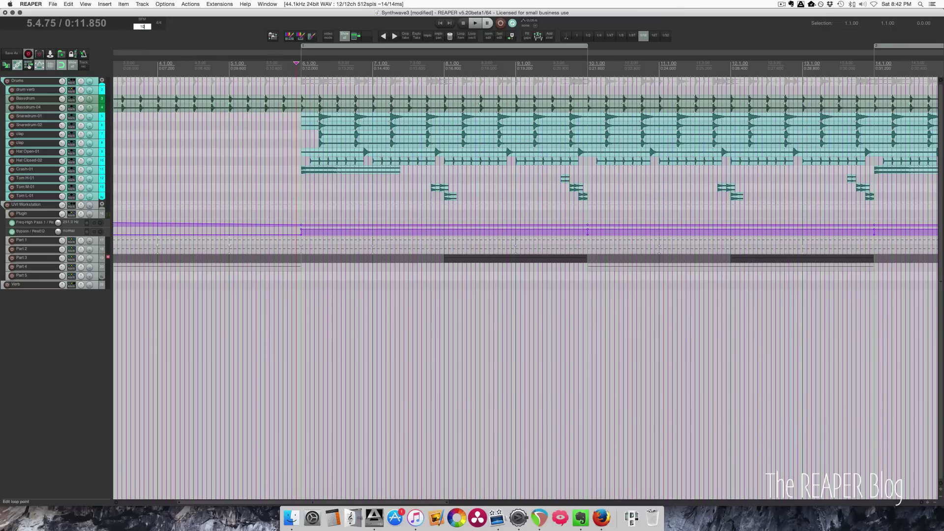
Apply 105 BPM and play back to hear items keep their bar positions.
key("Return")
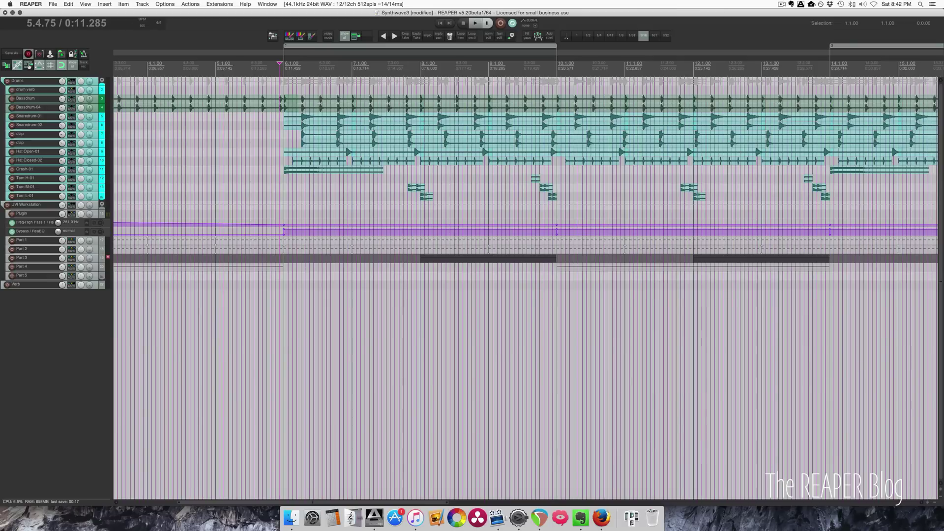
key("space")
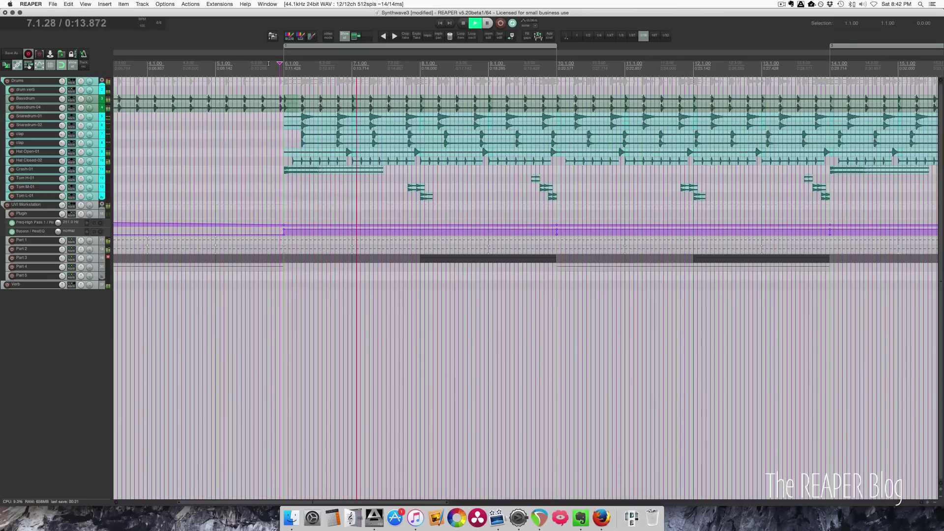
key("space")
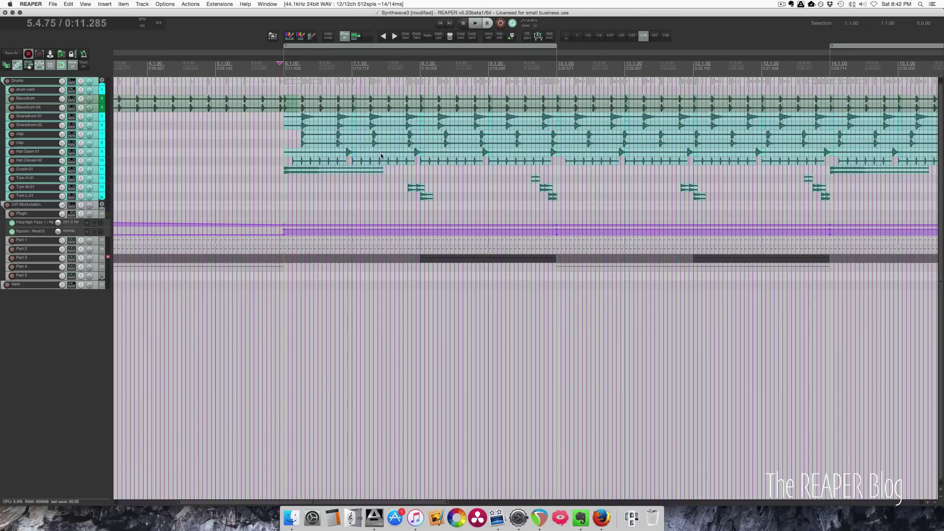
Undo back to 100 BPM and set the items timebase to Beats (position, length, rate).
key("ctrl+z")
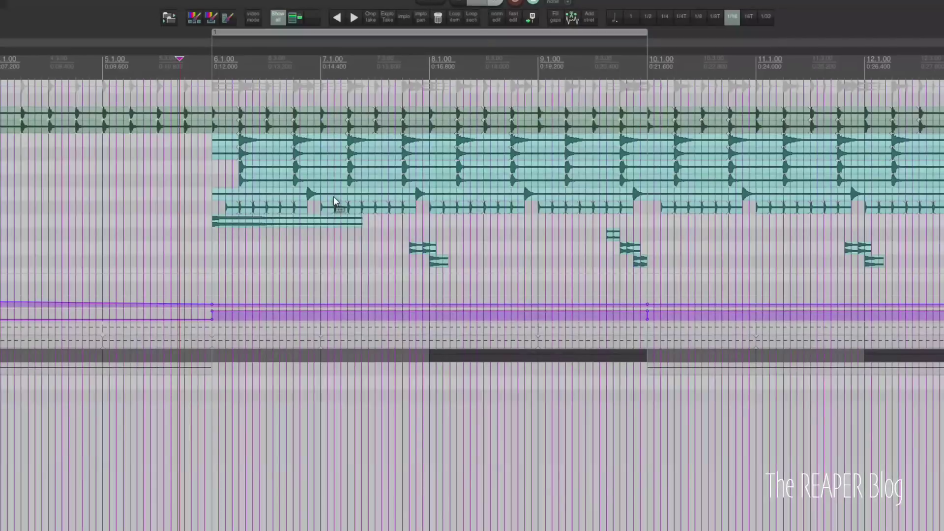
key("alt+Return")
left_click(522, 188)
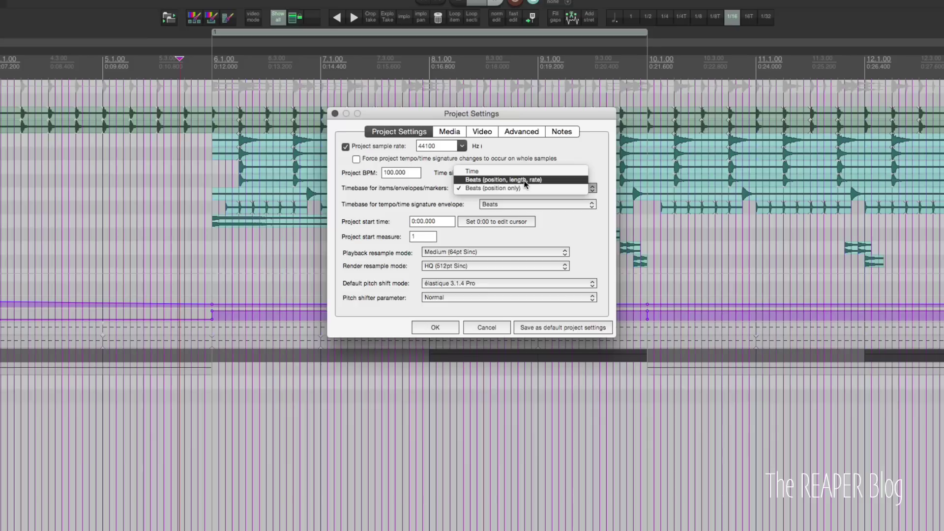
left_click(525, 180)
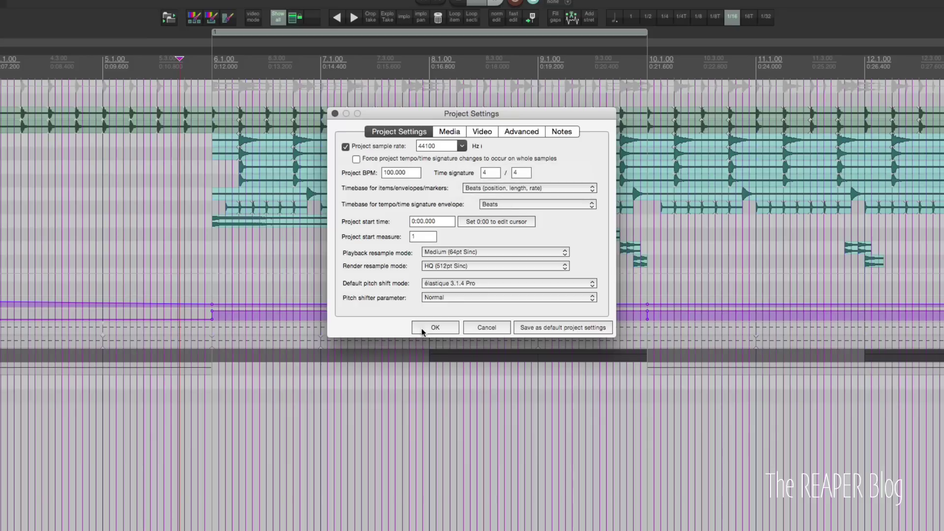
left_click(430, 323)
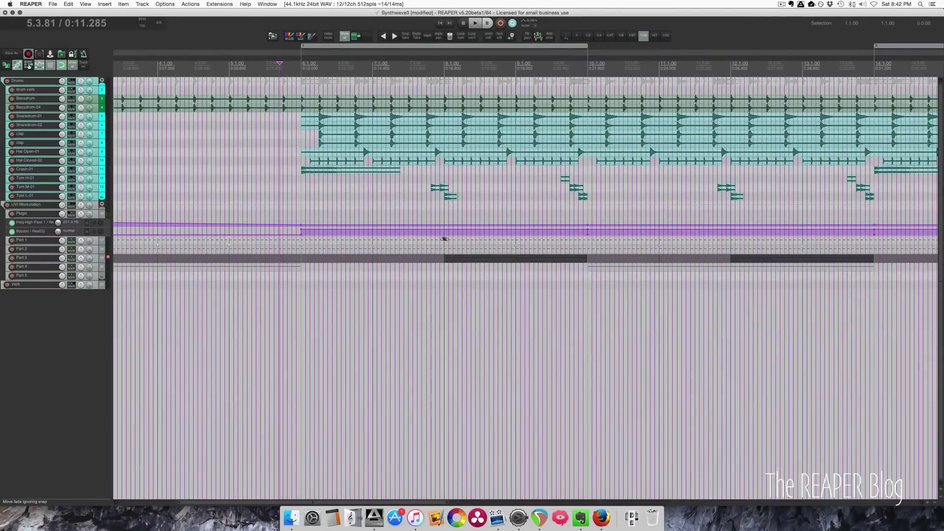
Re-enter 105 BPM in the tempo field and play back the stretched items.
double_click(142, 27)
key("Return")
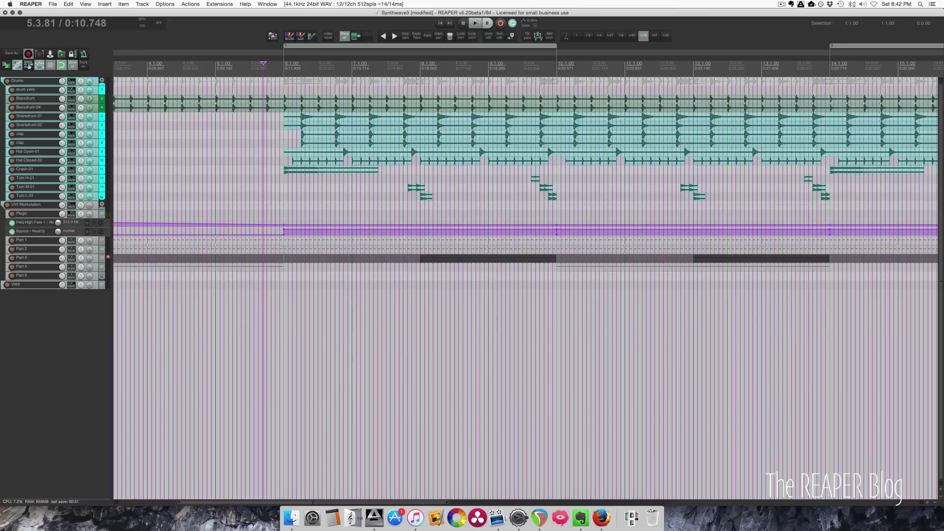
key("space")
key("space")
Change the tempo to 90 BPM and listen to the items on the slower grid.
left_click(144, 27)
type("90")
key("Return")
key("space")
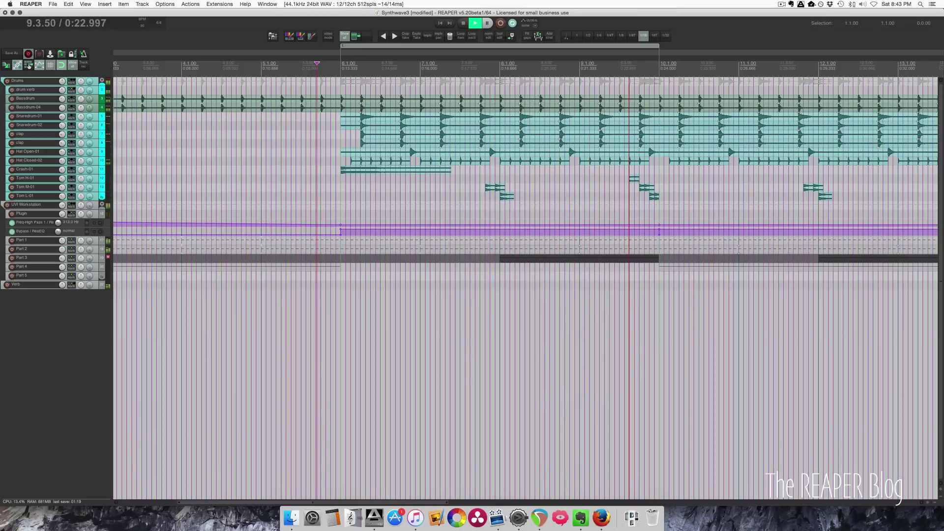
key("space")
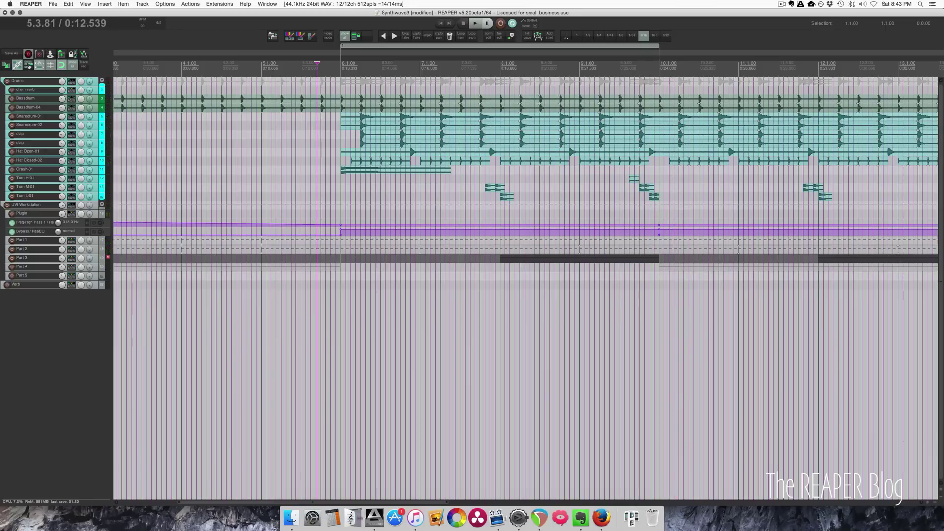
Expand the Part 1 track to reveal its untitled MIDI items across the arrangement.
left_click(306, 241)
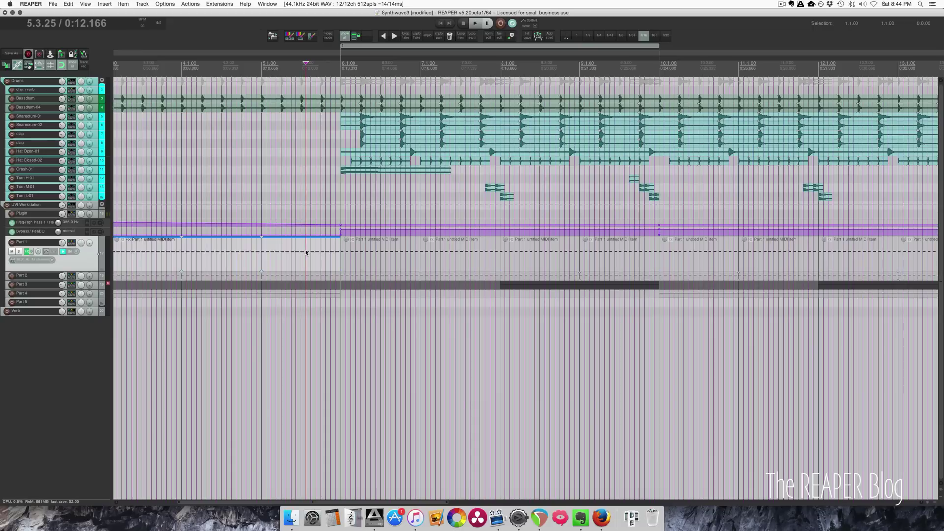